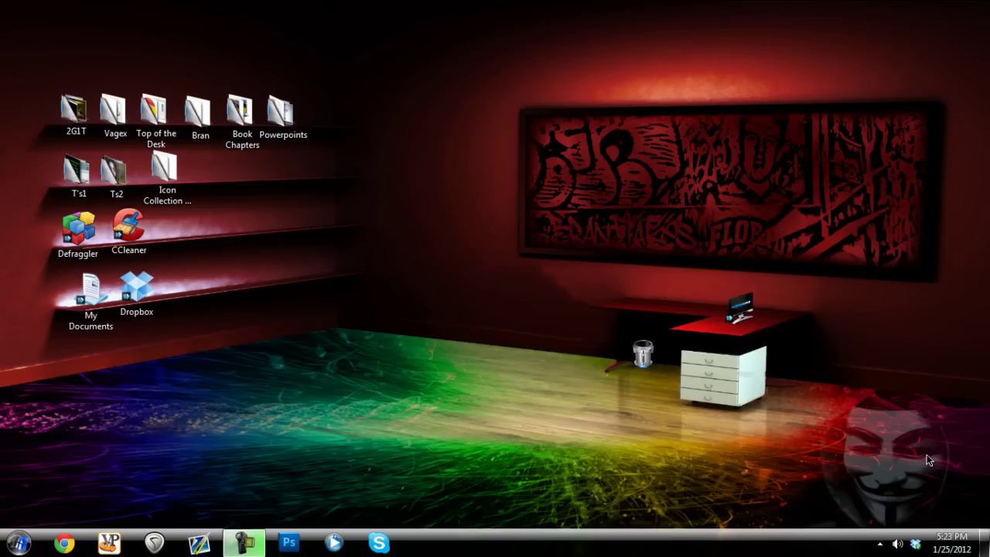
- Drag Internet Explorer from Start > All Programs onto the desktop as a shortcut
{"action": "left_click", "coordinate": [180, 202]}
{"action": "left_click", "coordinate": [283, 291]}
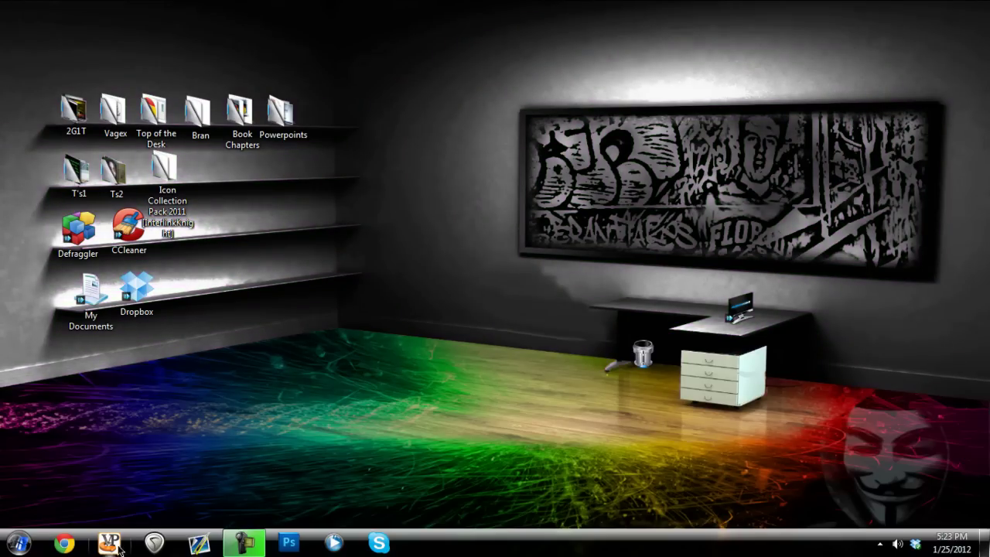
{"action": "left_click", "coordinate": [19, 541]}
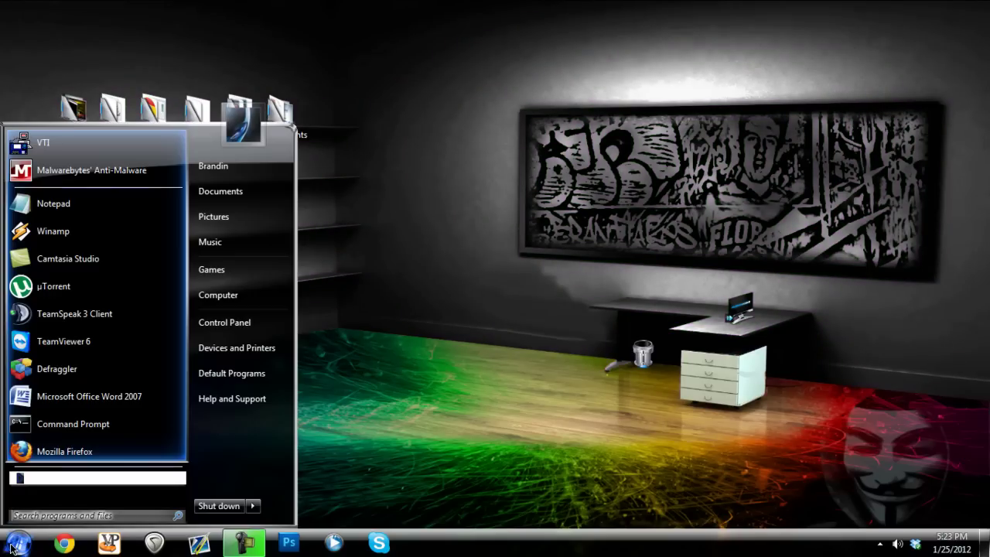
{"action": "left_click", "coordinate": [45, 484]}
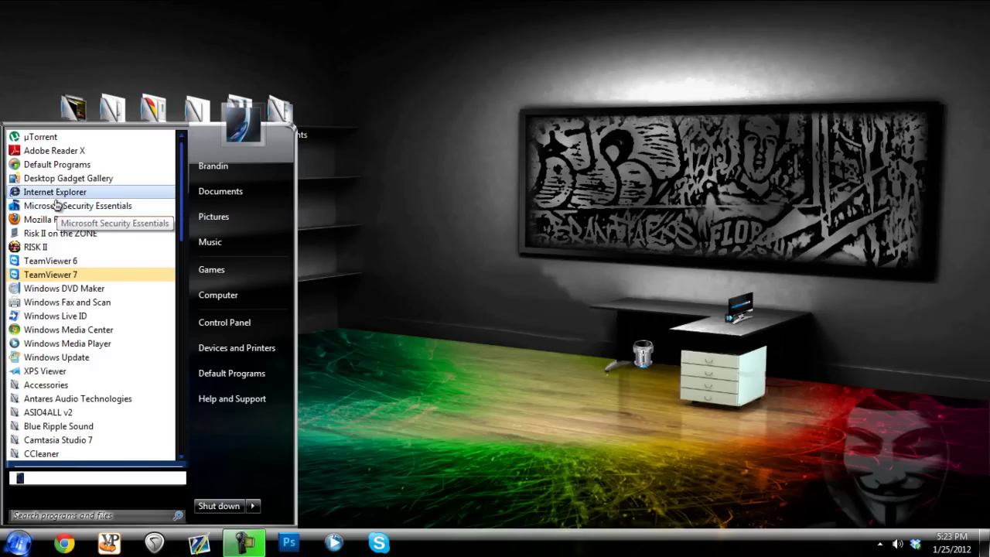
{"action": "left_click_drag", "start_coordinate": [37, 193], "coordinate": [468, 225]}
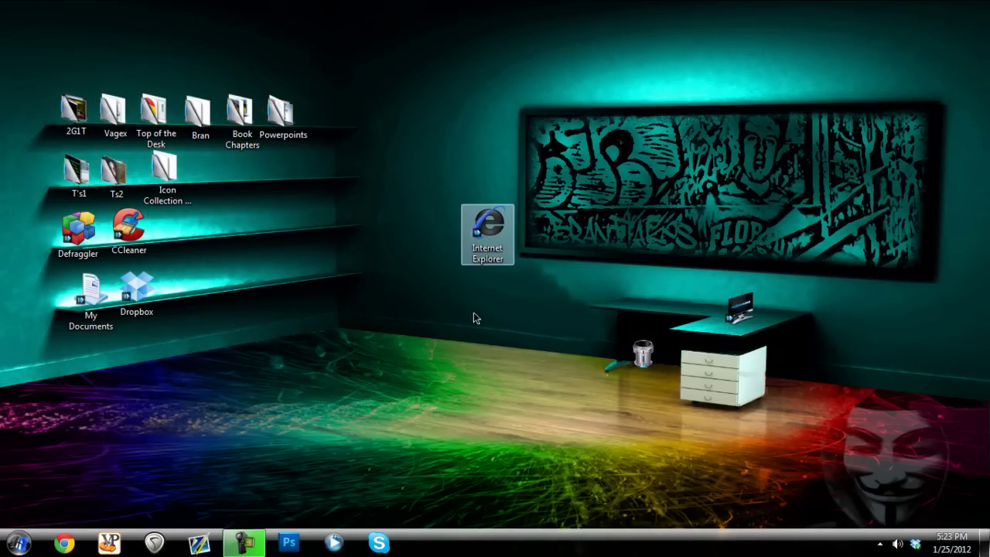
- Change the Internet Explorer shortcut's Target to Shutdown.exe -s and save it
{"action": "right_click", "coordinate": [496, 258]}
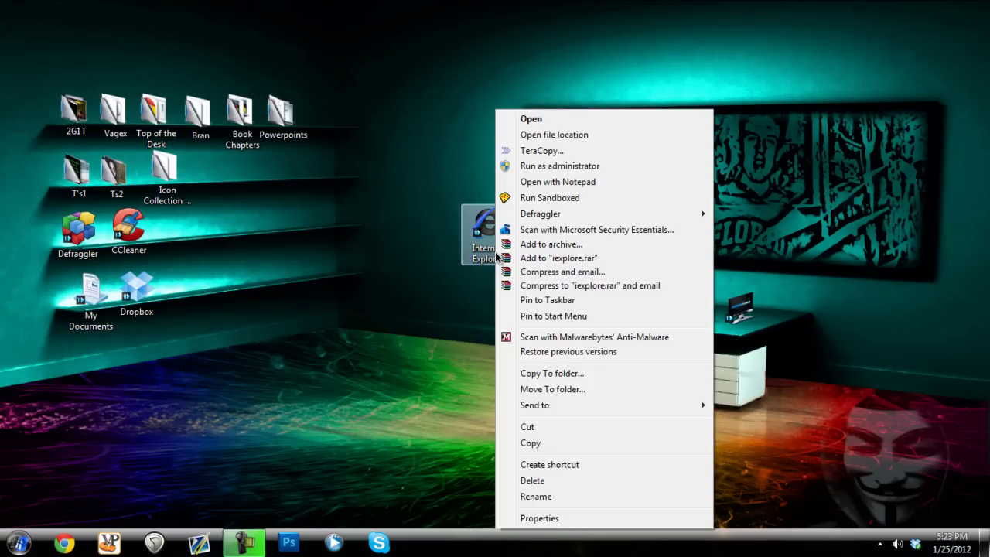
{"action": "left_click", "coordinate": [546, 520]}
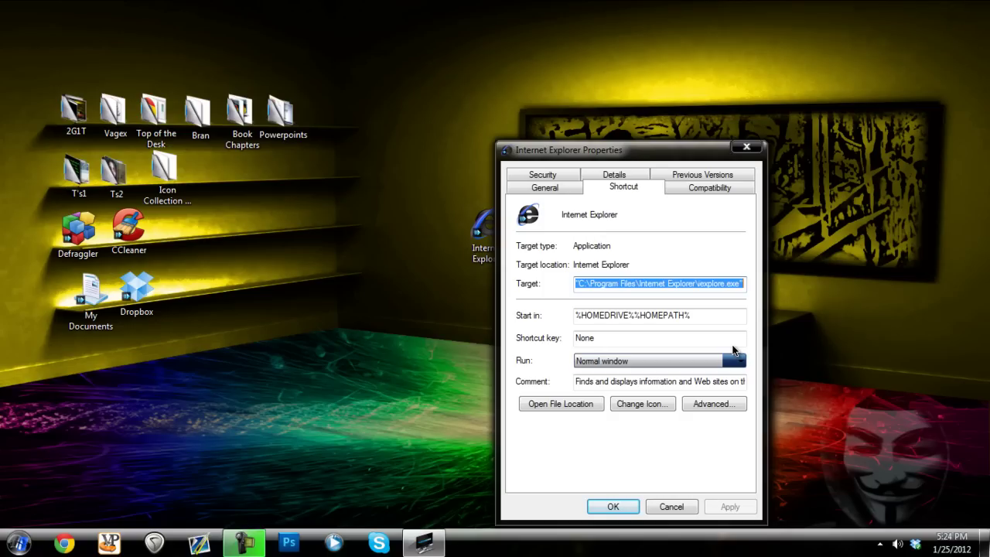
{"action": "type", "text": "Shutdown"}
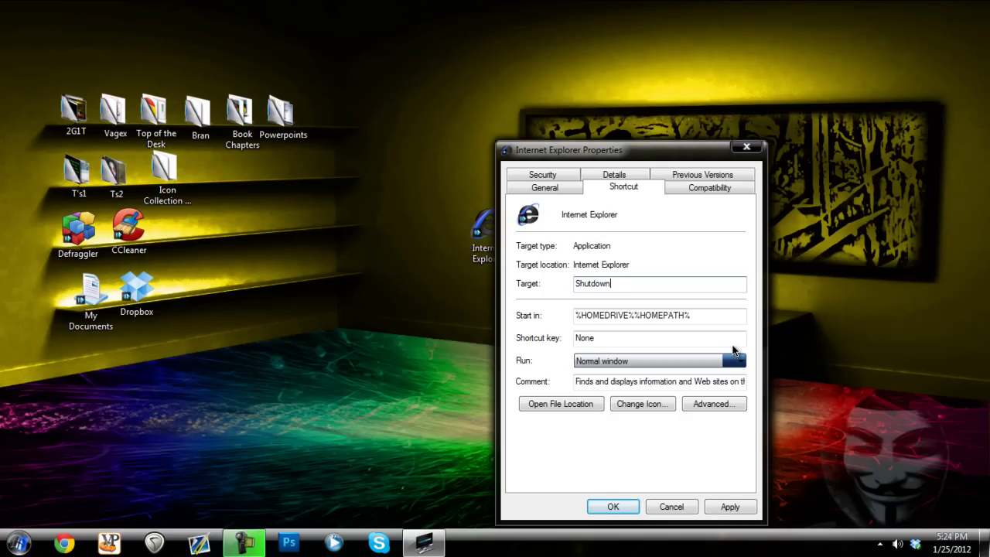
{"action": "type", "text": ".exe -s"}
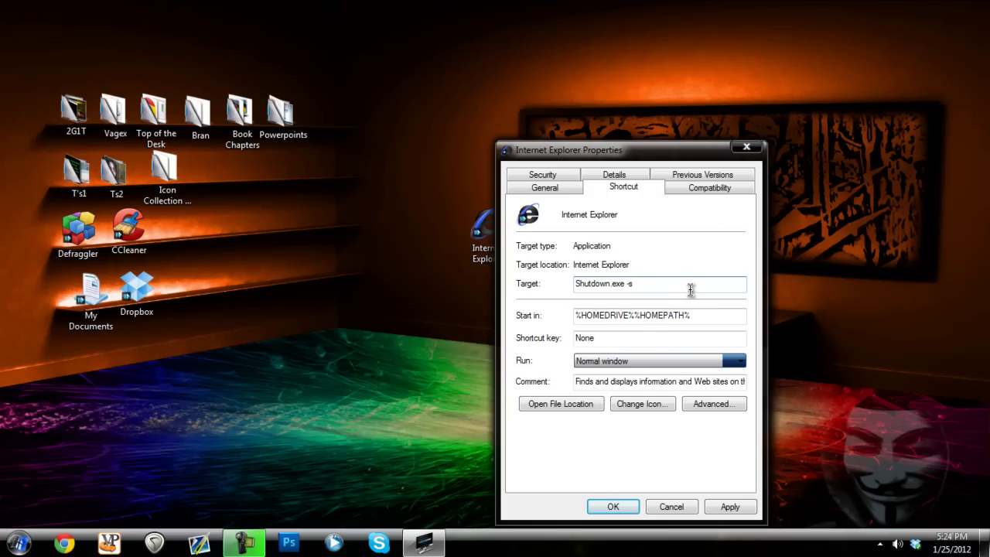
{"action": "left_click", "coordinate": [730, 507]}
{"action": "left_click", "coordinate": [614, 507]}
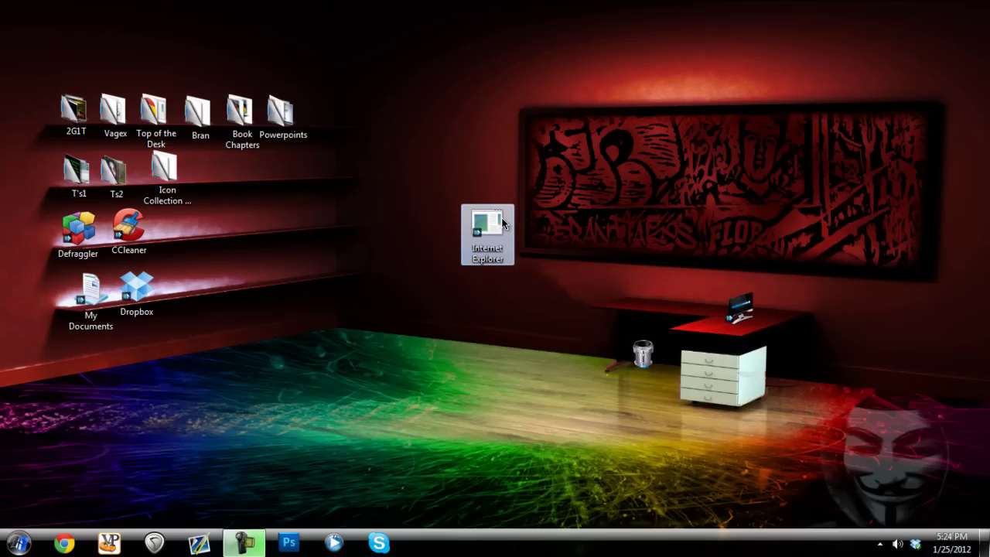
{"action": "right_click", "coordinate": [160, 170]}
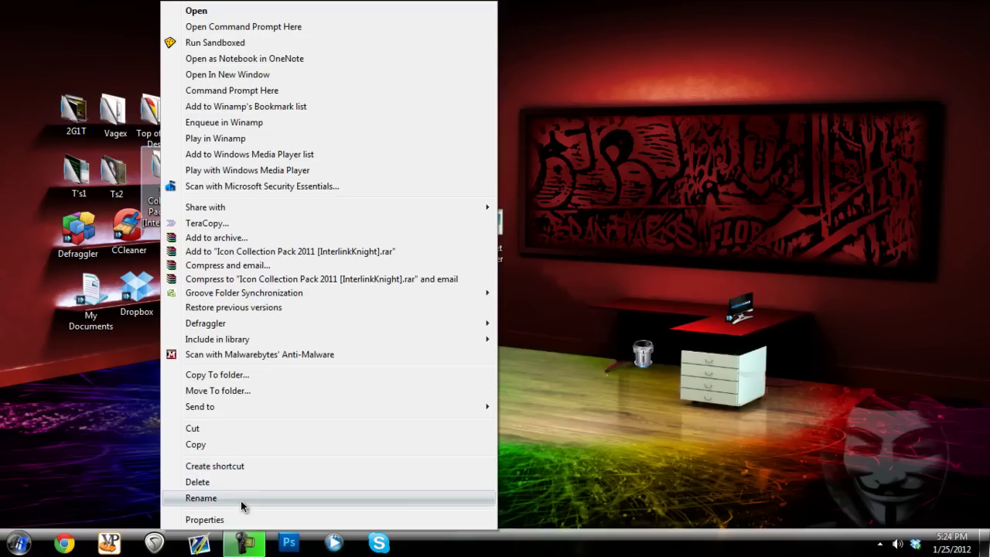
{"action": "left_click", "coordinate": [243, 519]}
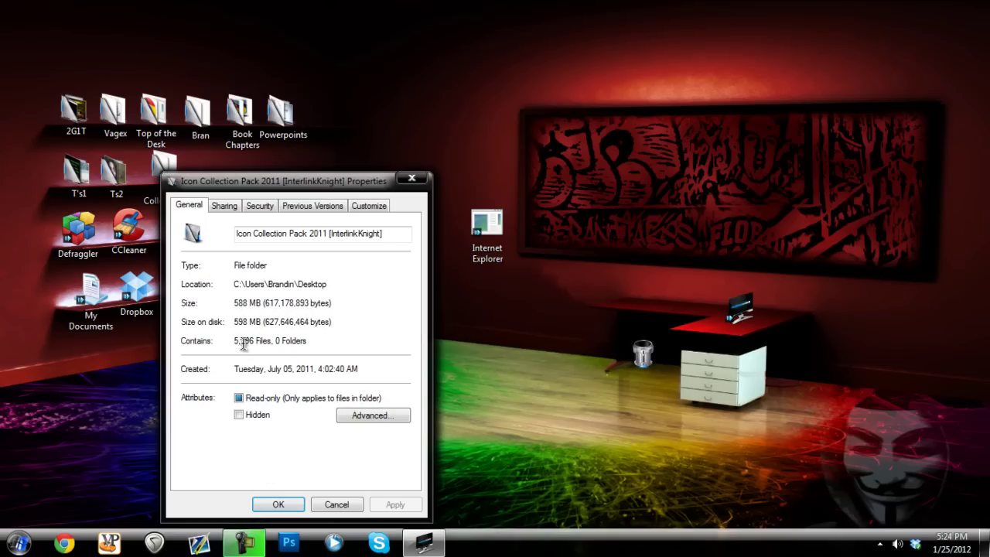
{"action": "left_click", "coordinate": [412, 179]}
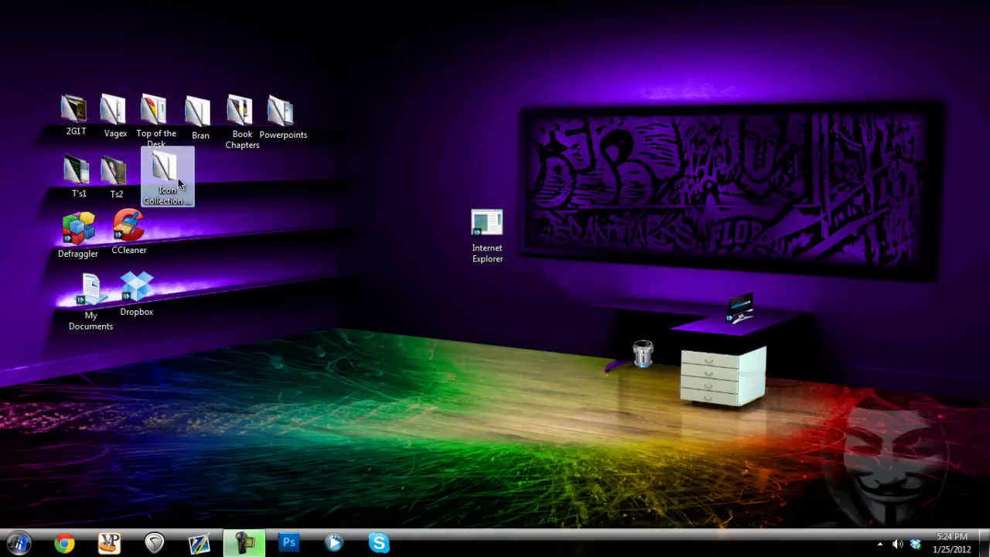
{"action": "double_click", "coordinate": [176, 181]}
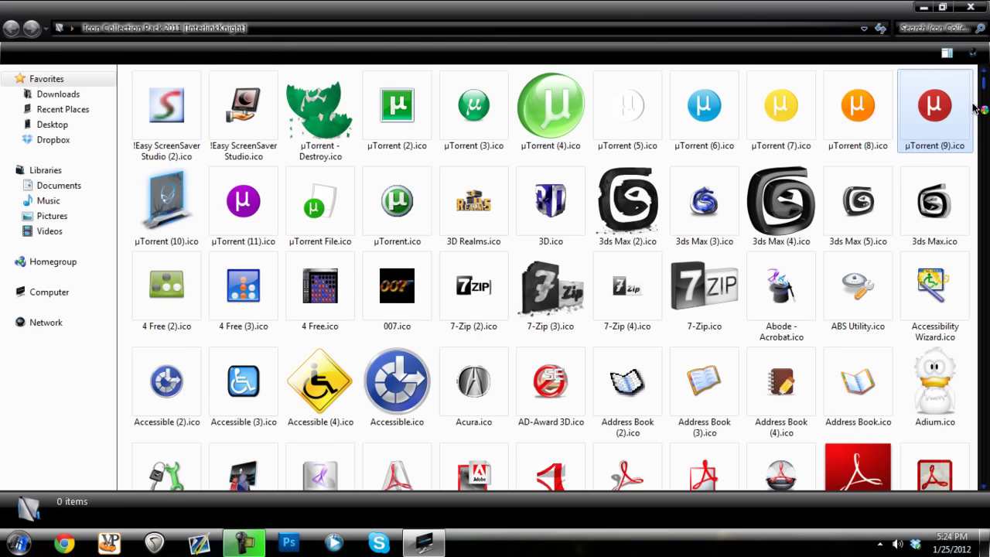
{"action": "left_click_drag", "start_coordinate": [986, 85], "coordinate": [985, 219]}
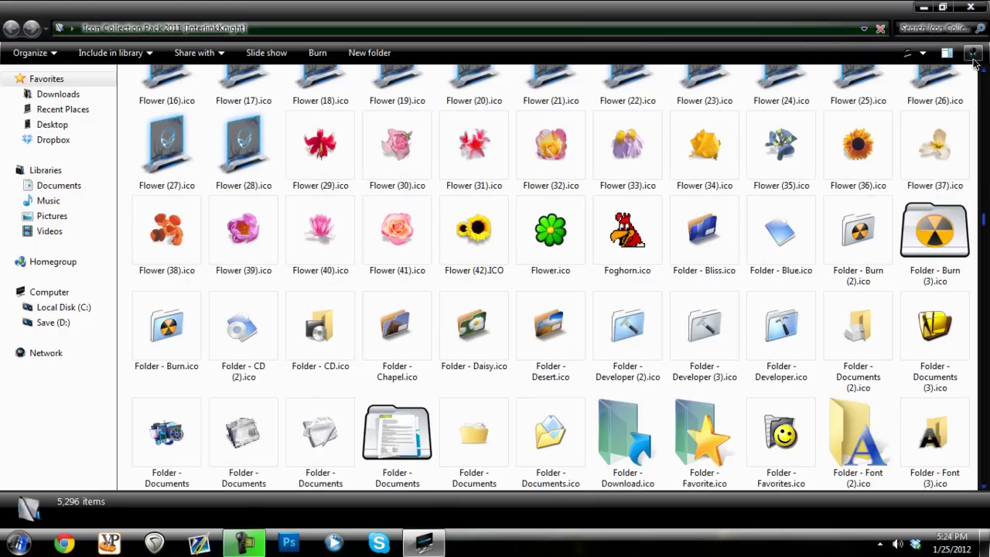
{"action": "left_click", "coordinate": [972, 6]}
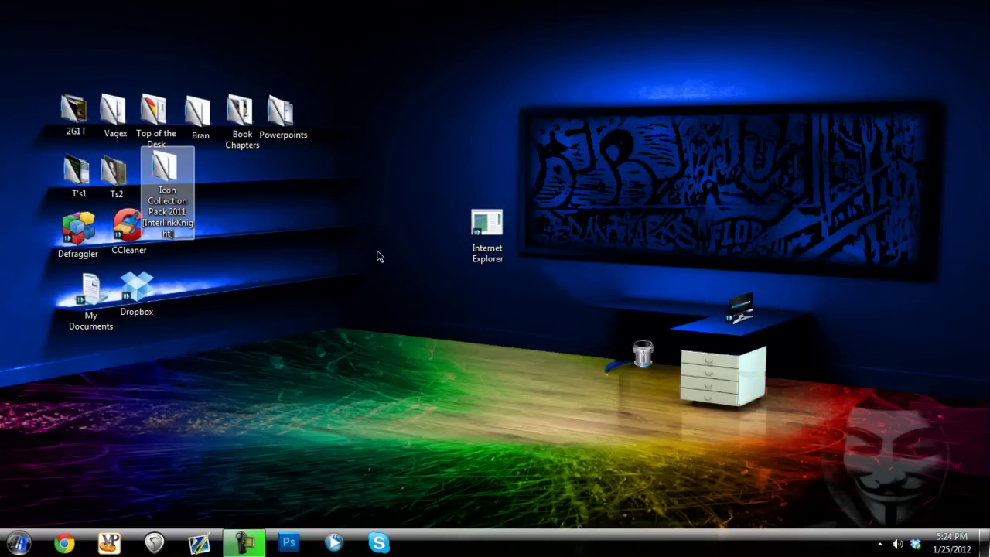
- Open the Properties of the Internet Explorer desktop shortcut
{"action": "double_click", "coordinate": [487, 232]}
{"action": "right_click", "coordinate": [487, 232]}
{"action": "left_click", "coordinate": [544, 519]}
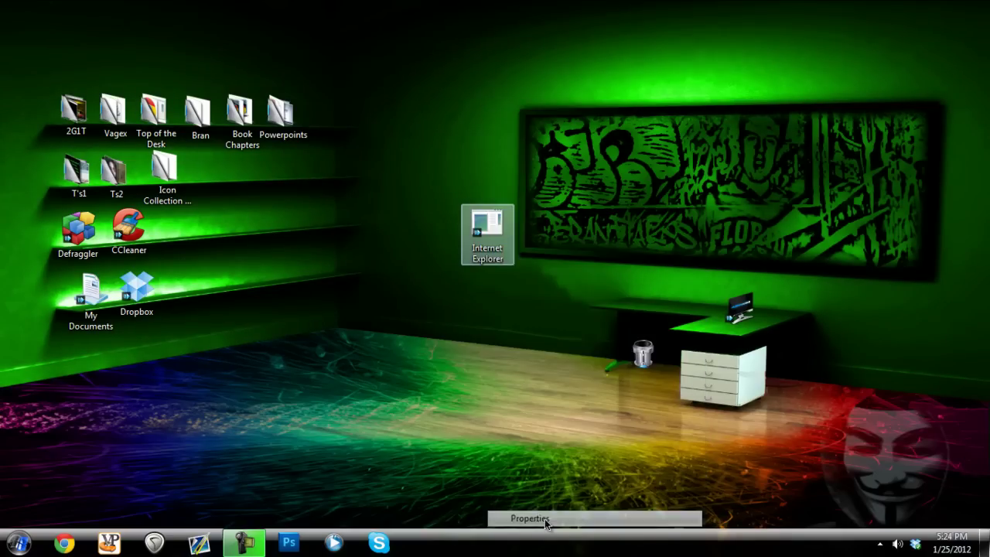
- Start Change Icon, dismiss the no-icons warning, and browse the Desktop for the icon pack folder
{"action": "left_click", "coordinate": [633, 404]}
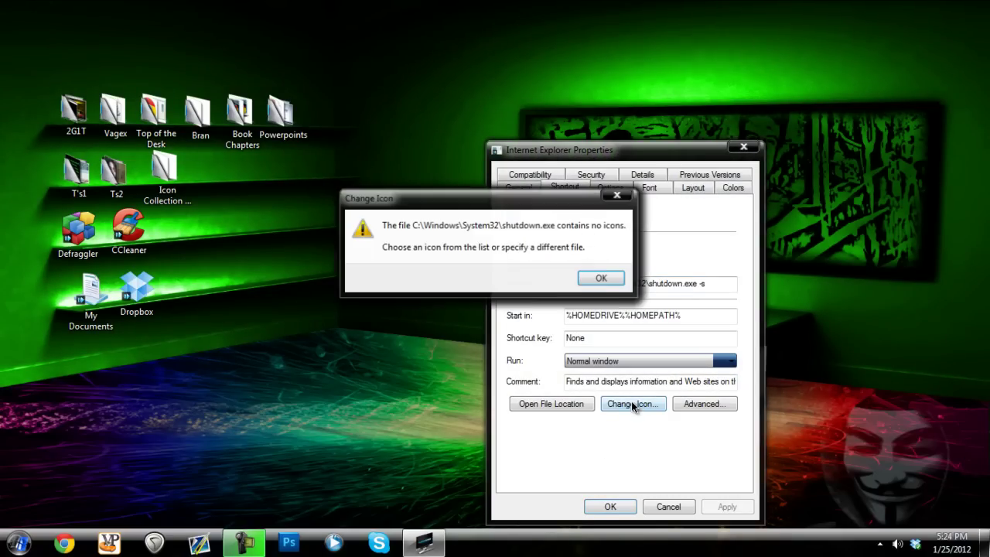
{"action": "left_click", "coordinate": [600, 279]}
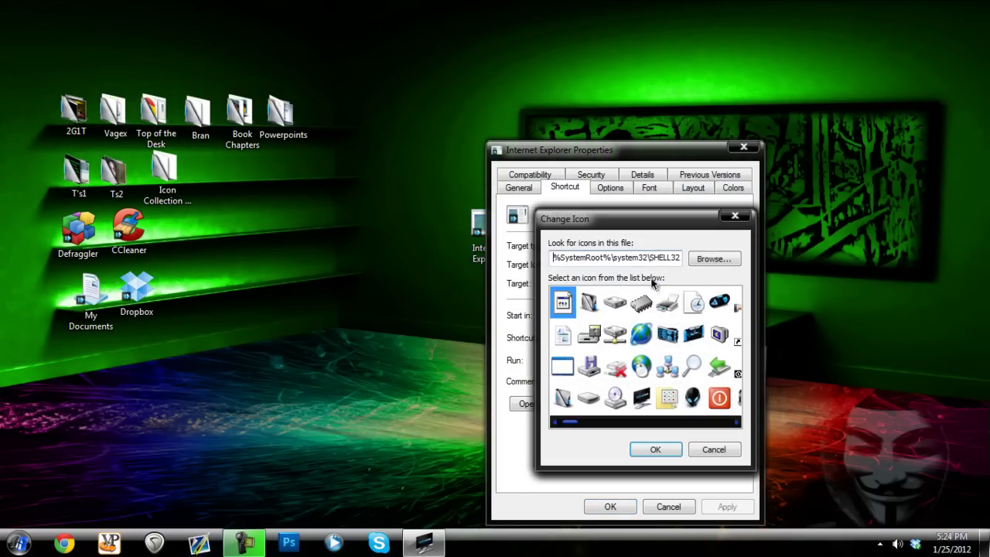
{"action": "left_click", "coordinate": [692, 261]}
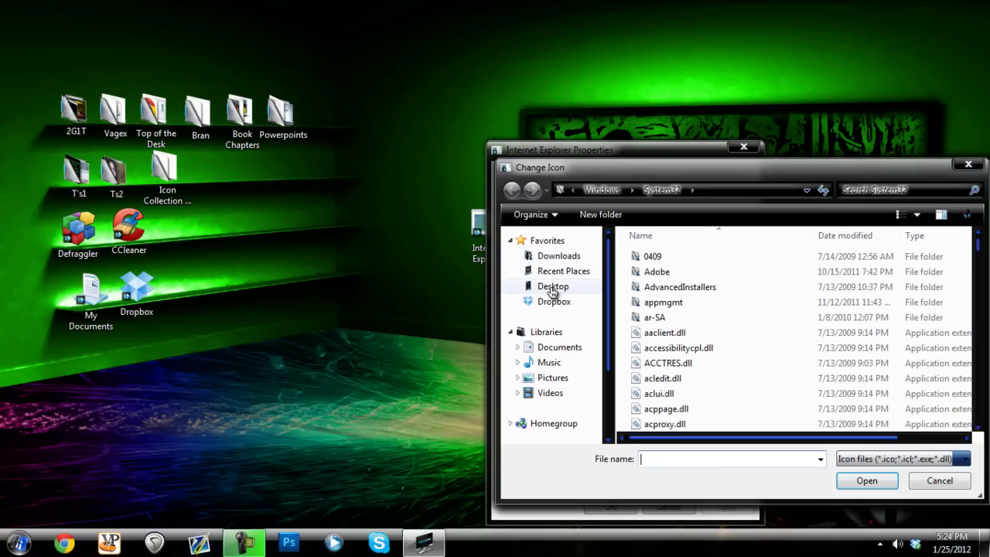
{"action": "left_click", "coordinate": [552, 286]}
{"action": "scroll", "coordinate": [889, 360], "scroll_direction": "down", "scroll_amount": 5}
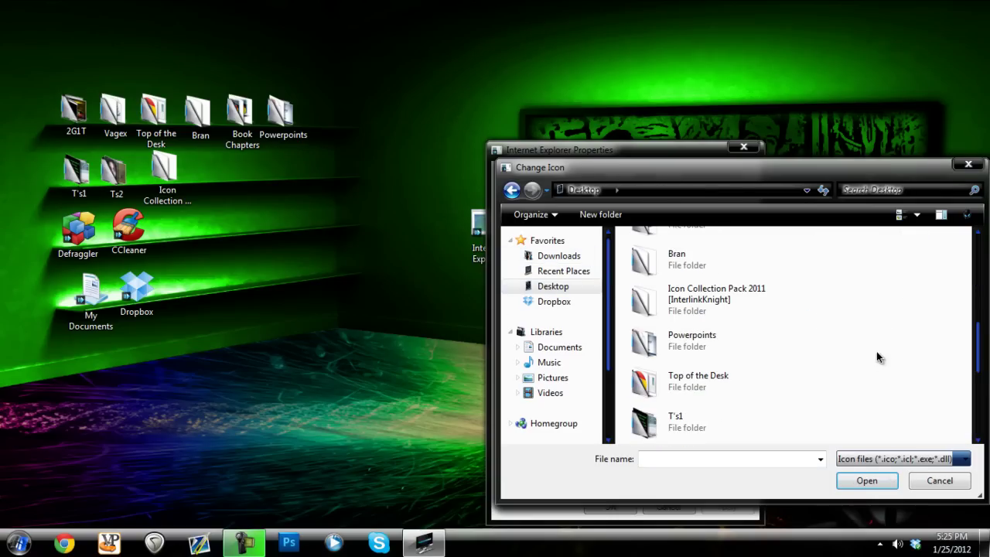
- Choose Internet Explorer 5.ico from the Icon Collection Pack 2011 folder as the shortcut's icon
{"action": "double_click", "coordinate": [690, 302]}
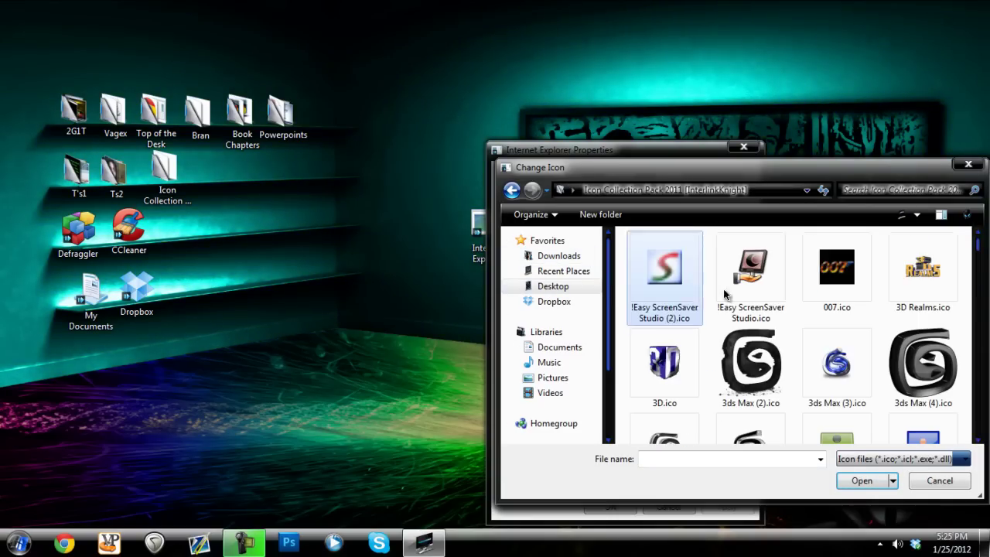
{"action": "left_click_drag", "start_coordinate": [977, 255], "coordinate": [973, 326]}
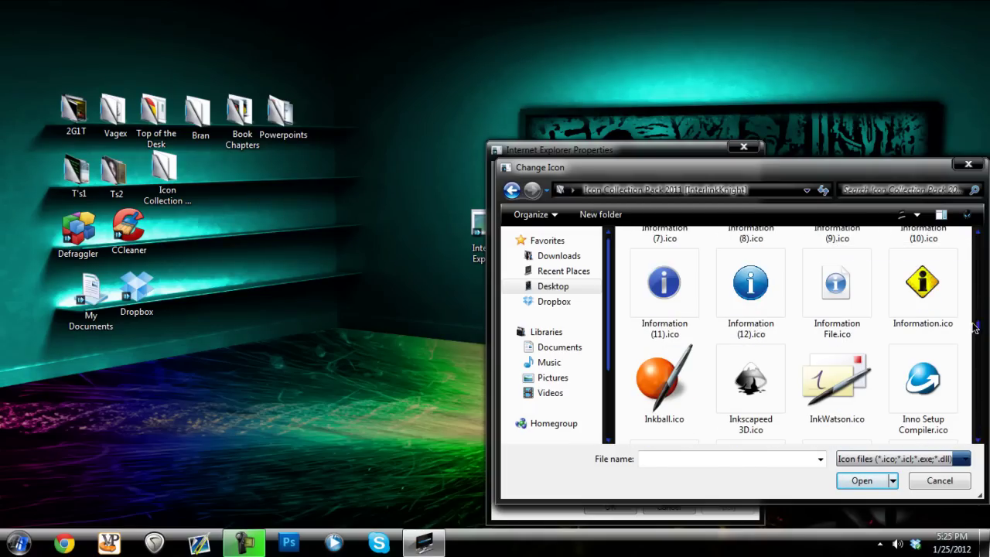
{"action": "scroll", "coordinate": [815, 332], "scroll_direction": "up", "scroll_amount": 2}
{"action": "scroll", "coordinate": [814, 336], "scroll_direction": "down", "scroll_amount": 4}
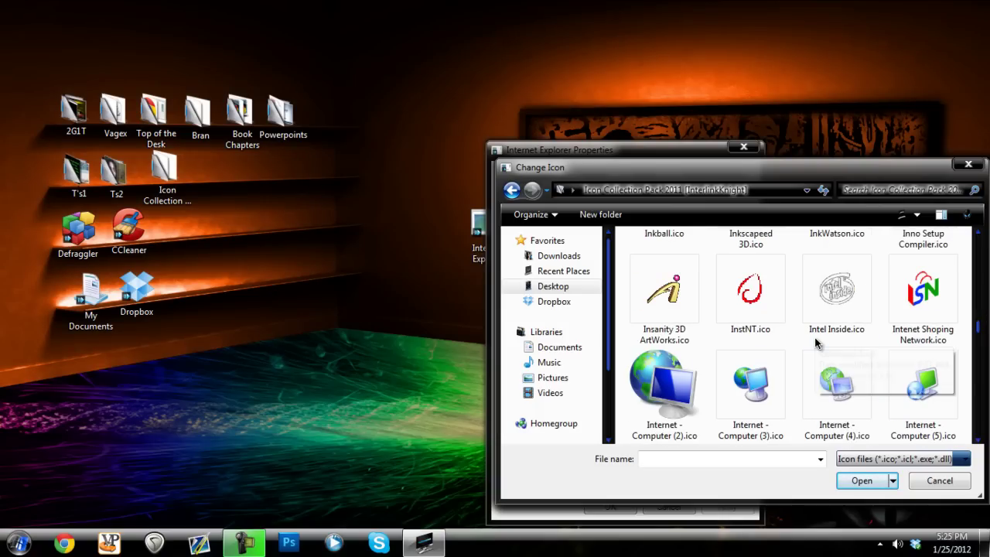
{"action": "scroll", "coordinate": [815, 340], "scroll_direction": "down", "scroll_amount": 1}
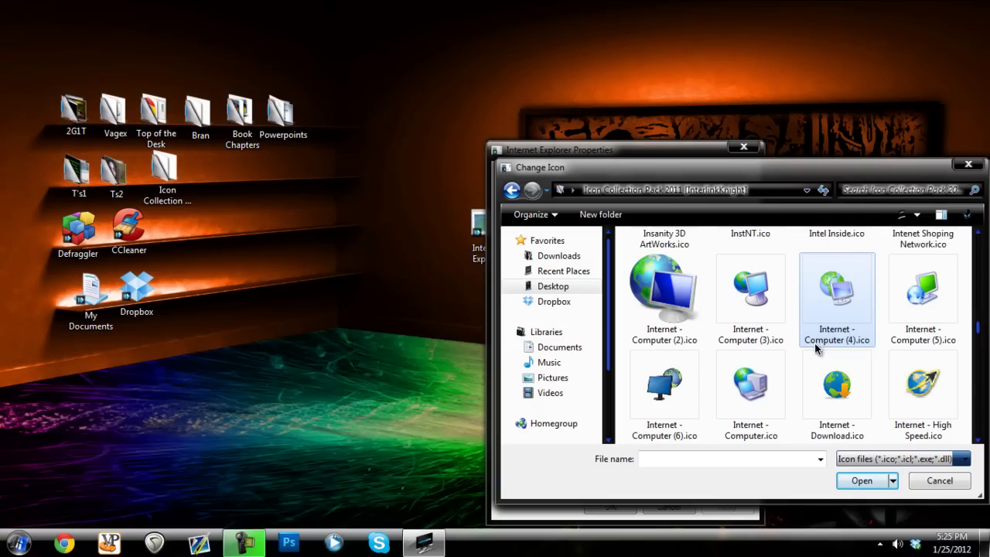
{"action": "scroll", "coordinate": [817, 348], "scroll_direction": "down", "scroll_amount": 1}
{"action": "scroll", "coordinate": [816, 356], "scroll_direction": "down", "scroll_amount": 4}
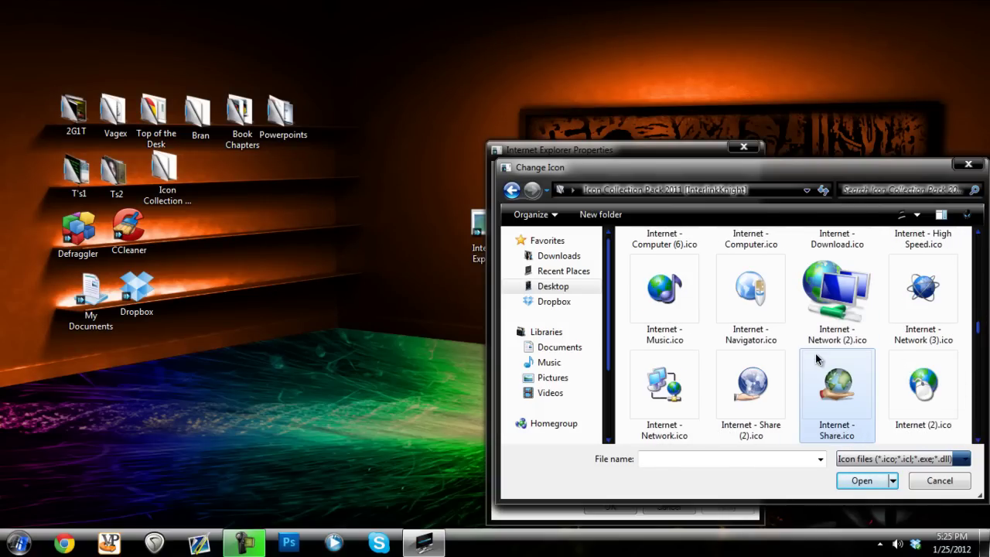
{"action": "scroll", "coordinate": [815, 357], "scroll_direction": "down", "scroll_amount": 4}
{"action": "scroll", "coordinate": [814, 368], "scroll_direction": "down", "scroll_amount": 1}
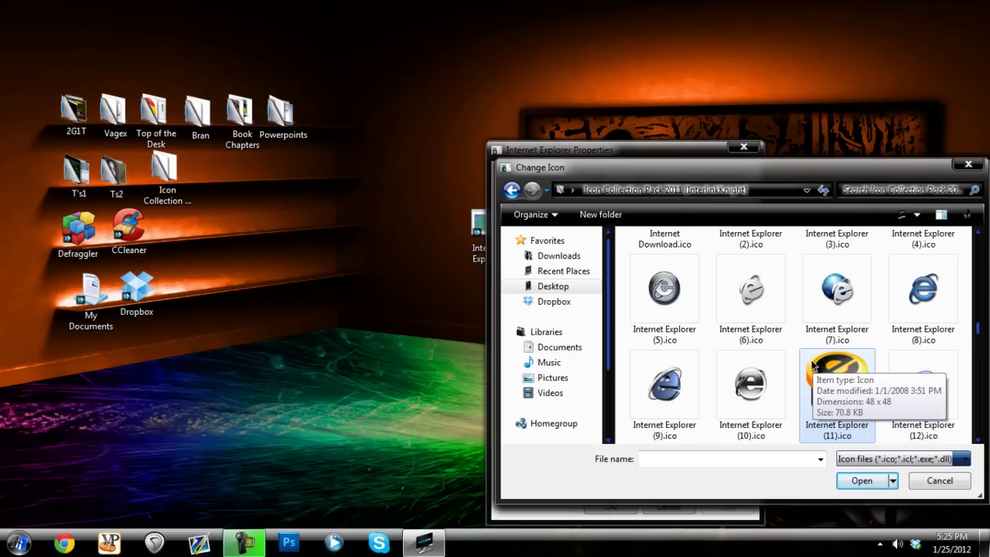
{"action": "scroll", "coordinate": [924, 424], "scroll_direction": "down", "scroll_amount": 2}
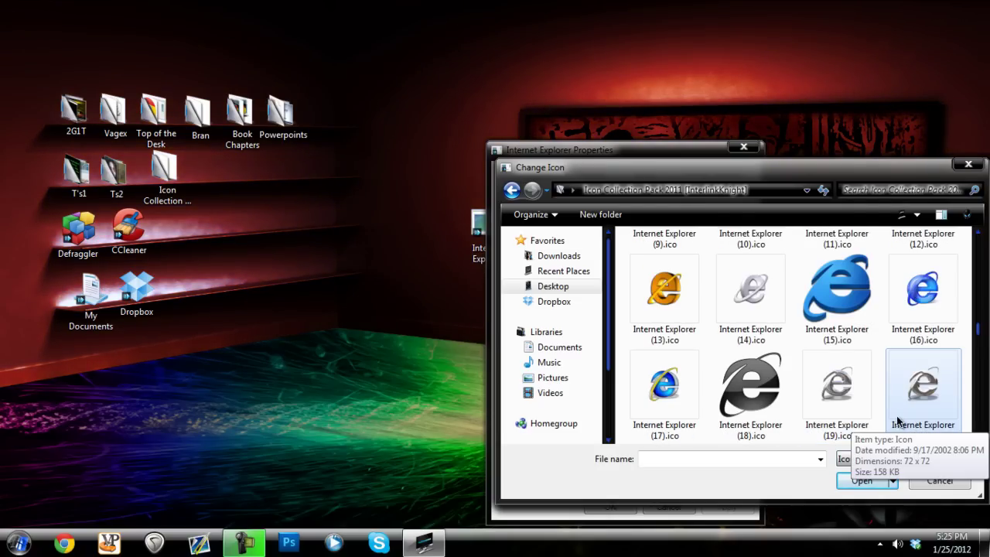
{"action": "scroll", "coordinate": [897, 419], "scroll_direction": "down", "scroll_amount": 1}
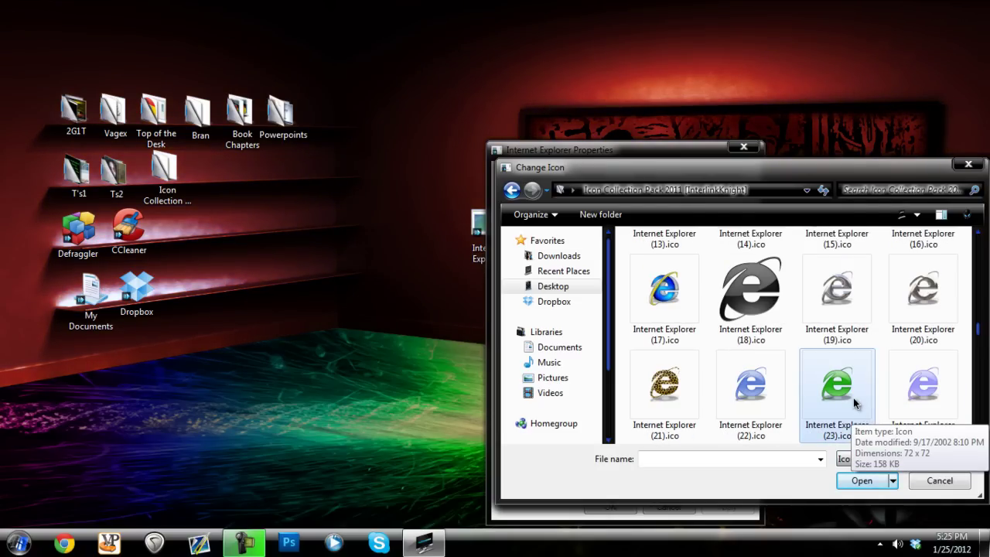
{"action": "scroll", "coordinate": [853, 397], "scroll_direction": "down", "scroll_amount": 1}
{"action": "scroll", "coordinate": [850, 399], "scroll_direction": "down", "scroll_amount": 1}
{"action": "scroll", "coordinate": [850, 399], "scroll_direction": "down", "scroll_amount": 2}
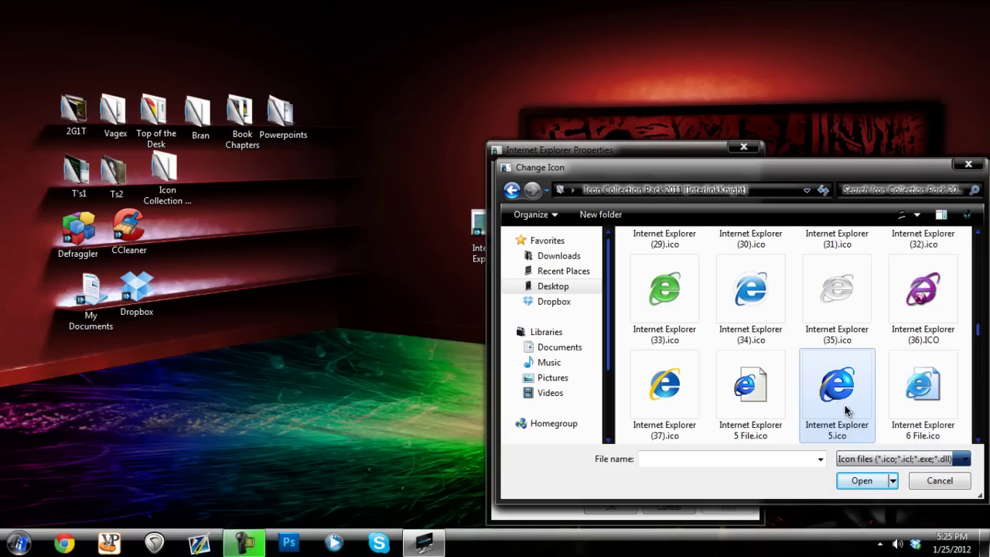
{"action": "double_click", "coordinate": [659, 381]}
{"action": "left_click", "coordinate": [655, 450]}
- Save the new icon, then launch the shortcut and close the resulting shutdown warning
{"action": "left_click", "coordinate": [727, 507]}
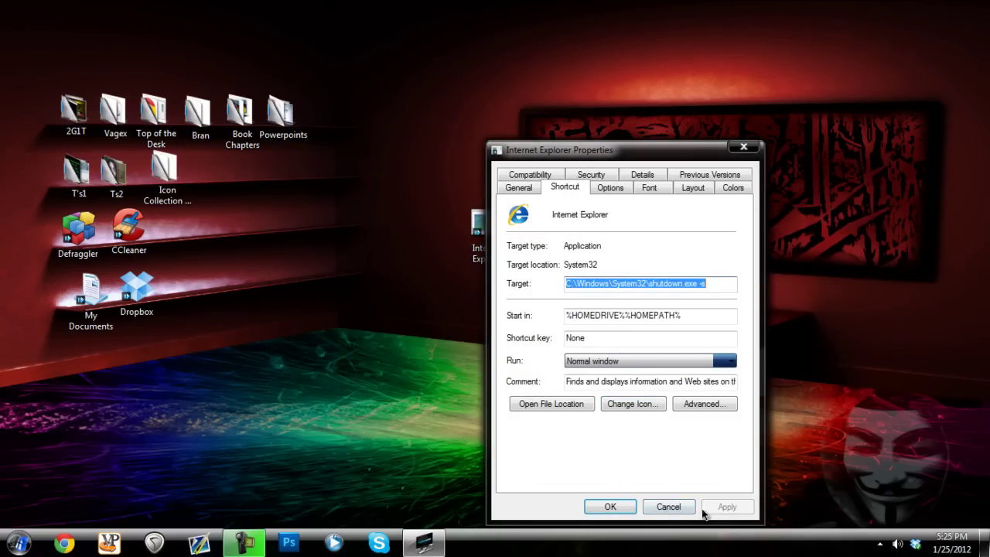
{"action": "left_click", "coordinate": [611, 506]}
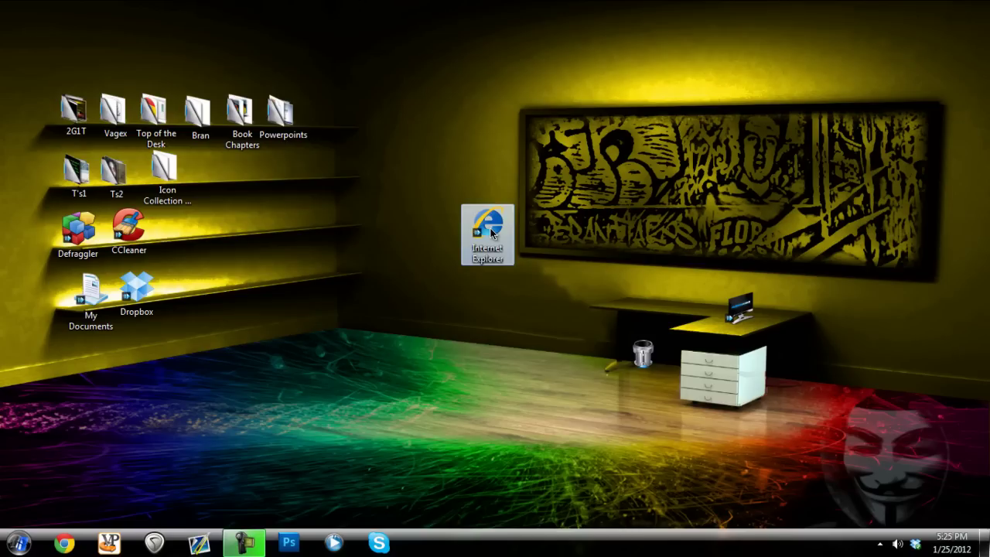
{"action": "double_click", "coordinate": [490, 228]}
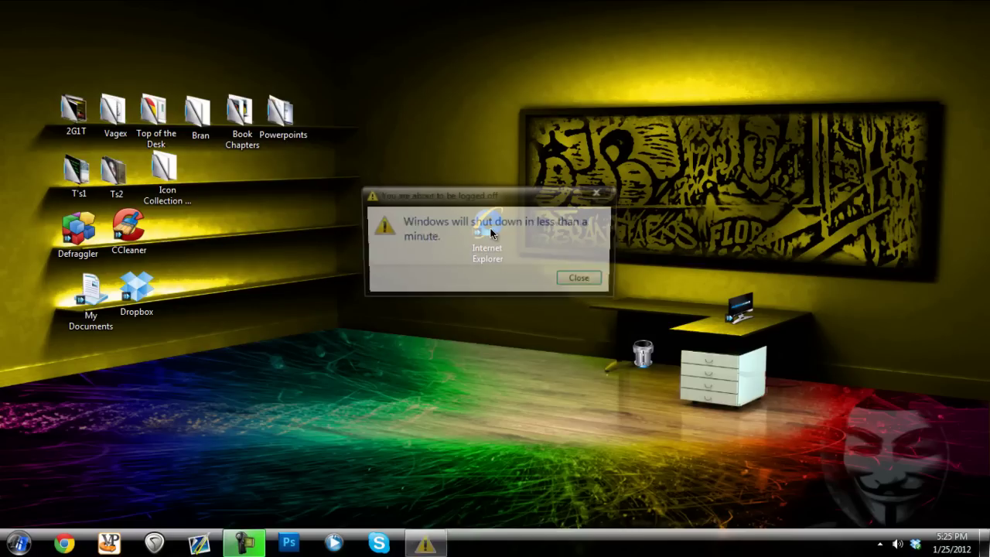
{"action": "left_click", "coordinate": [583, 281]}
{"action": "left_click", "coordinate": [19, 542]}
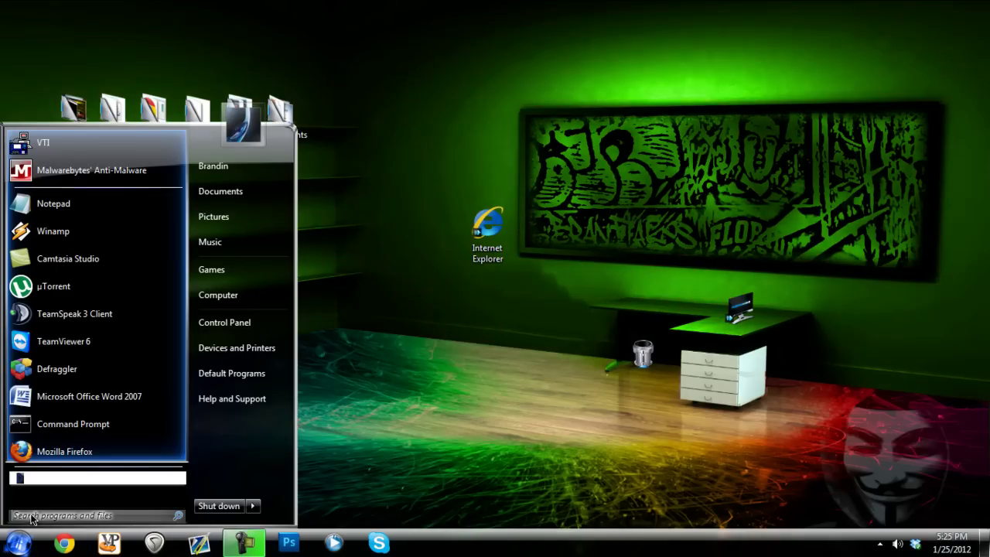
- Run shutdown -a in Command Prompt to cancel the pending shutdown, then close the window
{"action": "left_click", "coordinate": [67, 424]}
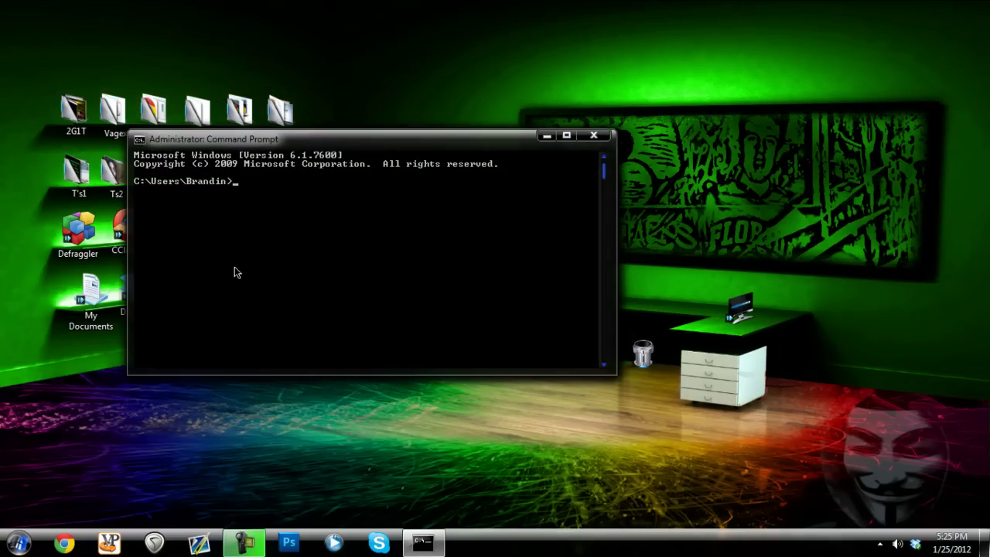
{"action": "type", "text": "shutdown -a"}
{"action": "key", "text": "Return"}
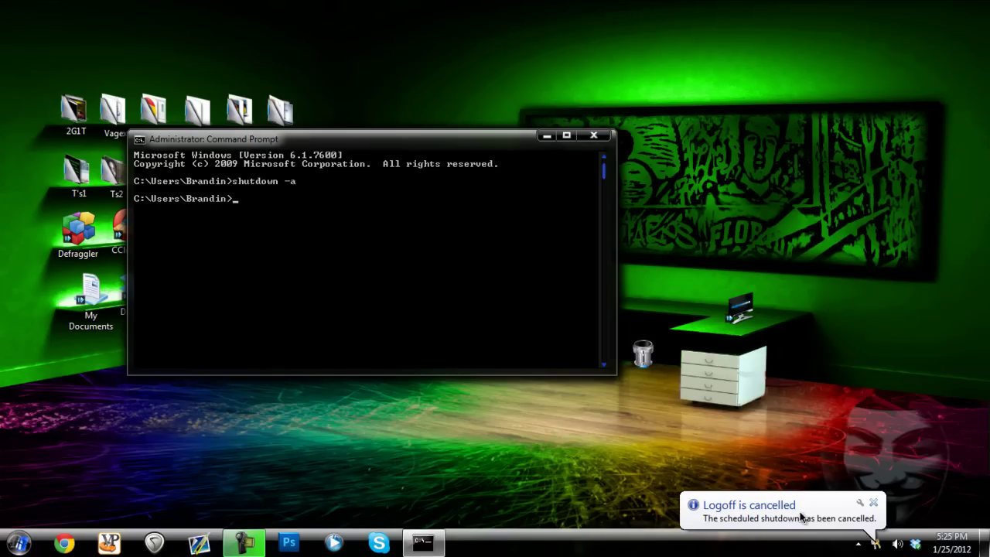
{"action": "left_click", "coordinate": [595, 137]}
- Reopen the shortcut's Properties and replace its Target with shutdown.exe -s -t 00
{"action": "left_click", "coordinate": [872, 504]}
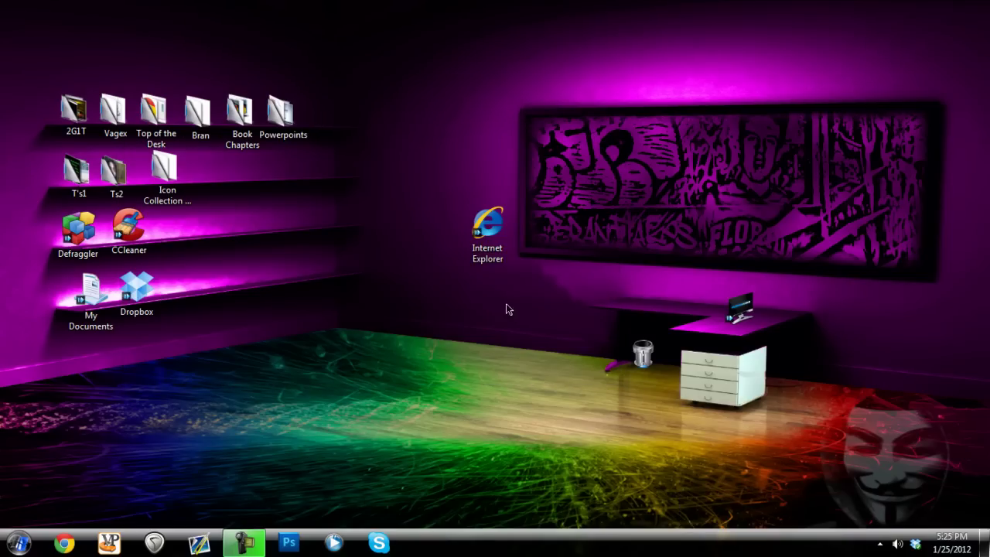
{"action": "right_click", "coordinate": [489, 232]}
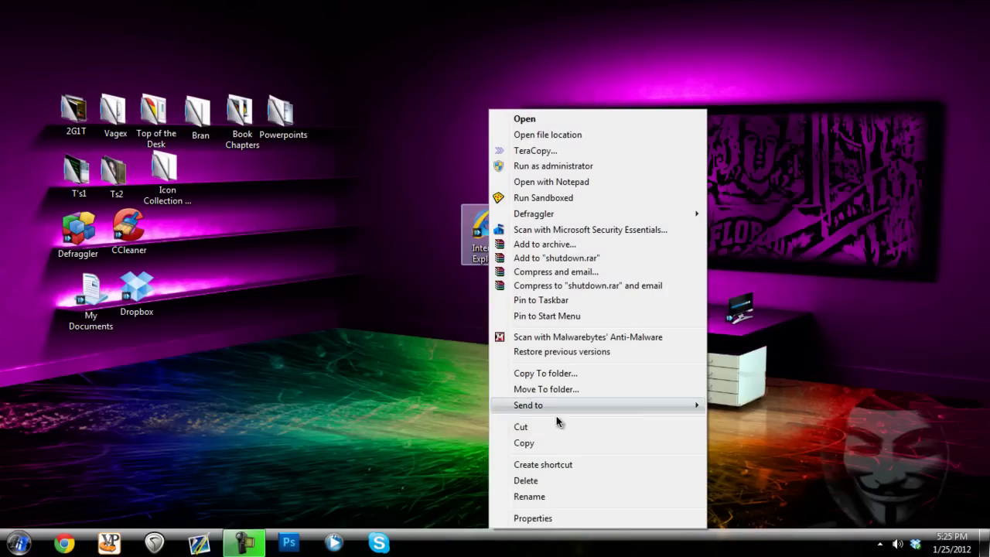
{"action": "left_click", "coordinate": [550, 518]}
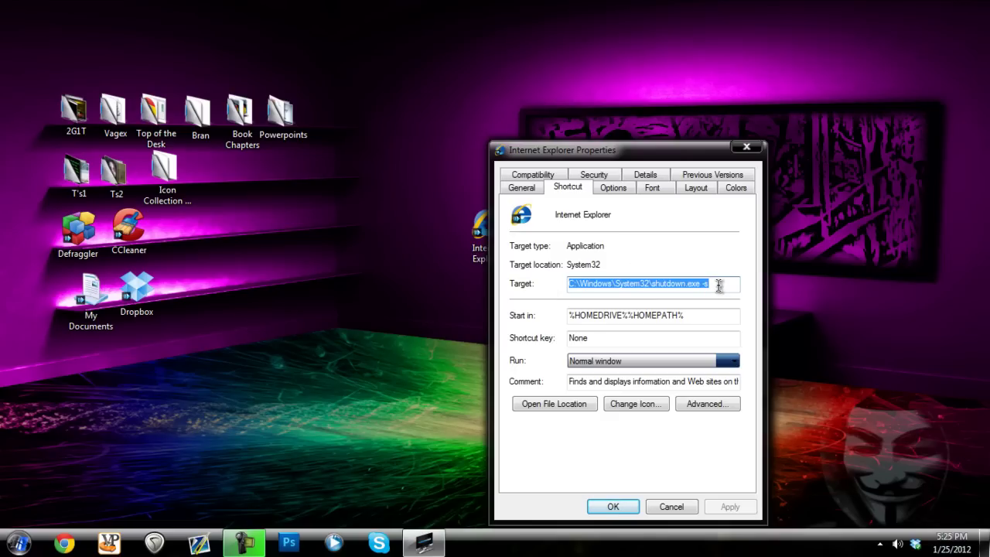
{"action": "left_click_drag", "start_coordinate": [717, 283], "coordinate": [459, 267]}
- Enter 'shutdown.exe -s -t 00' as the Internet Explorer shortcut's target, apply it, and close Properties
{"action": "type", "text": "shutdown"}
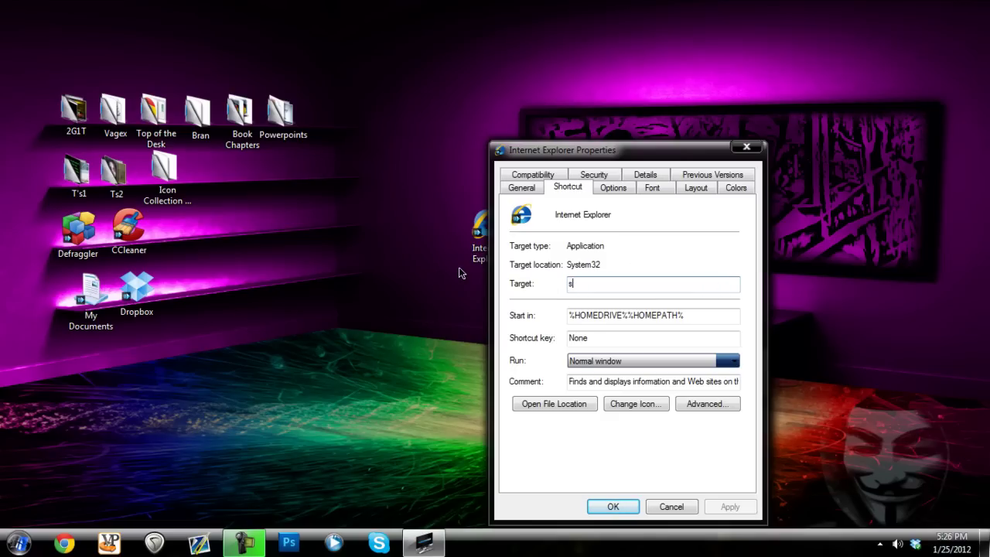
{"action": "type", "text": ".ex"}
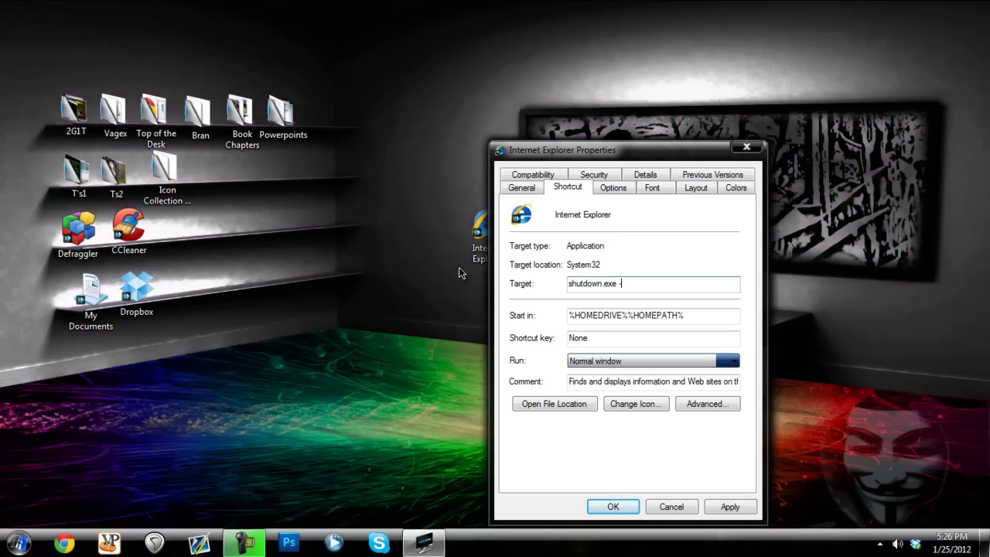
- Reopen the shortcut's Properties and replace its Target with shutdown.exe -s -t 00
- Enter 'shutdown.exe -s -t 00' as the Internet Explorer shortcut's target, apply it, and close Properties
{"action": "type", "text": "e -s -t 00"}
{"action": "key", "text": "alt+a"}
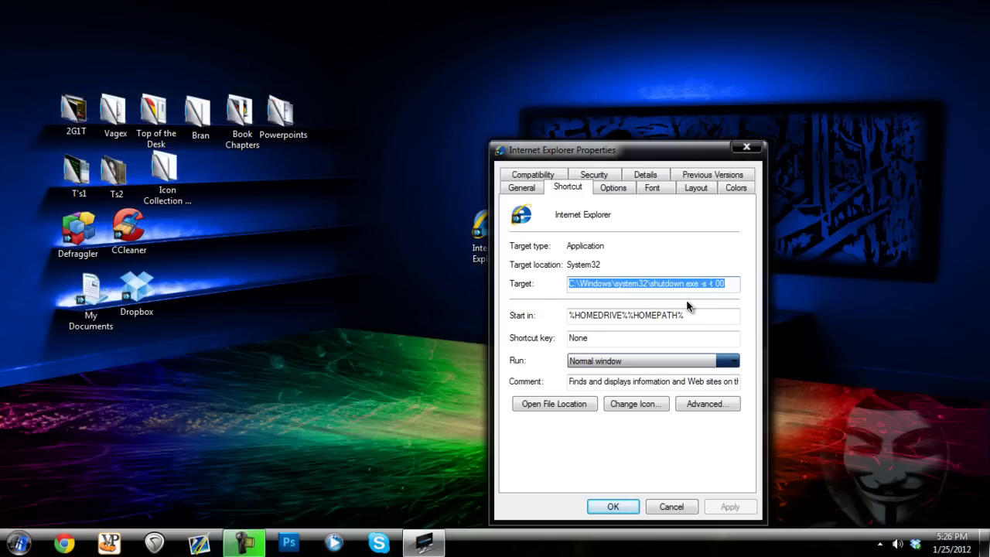
{"action": "key", "text": "Return"}
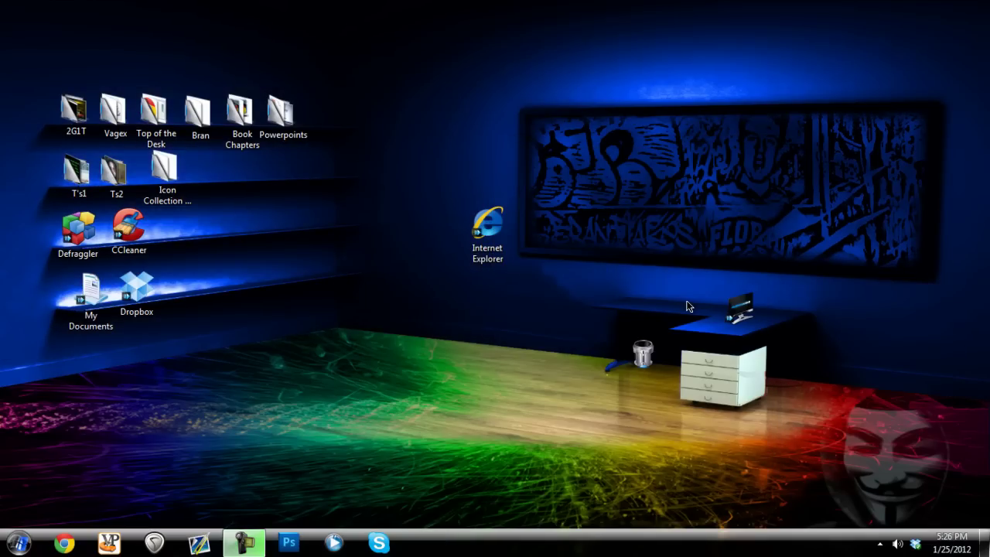